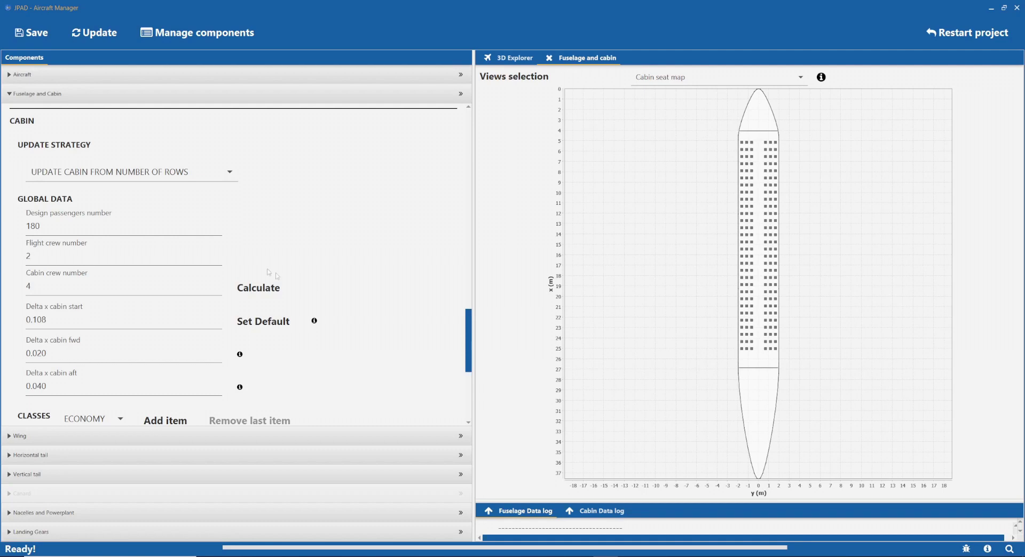
Add a business class to the cabin with a 2+2 abreast layout.
click(189, 228)
click(306, 226)
drag(464, 315, 472, 371)
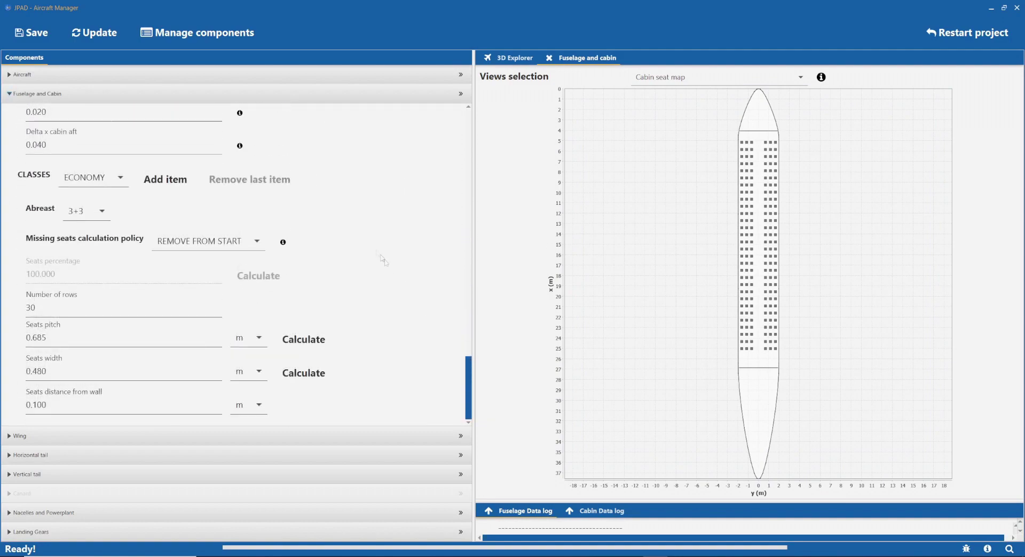
click(172, 182)
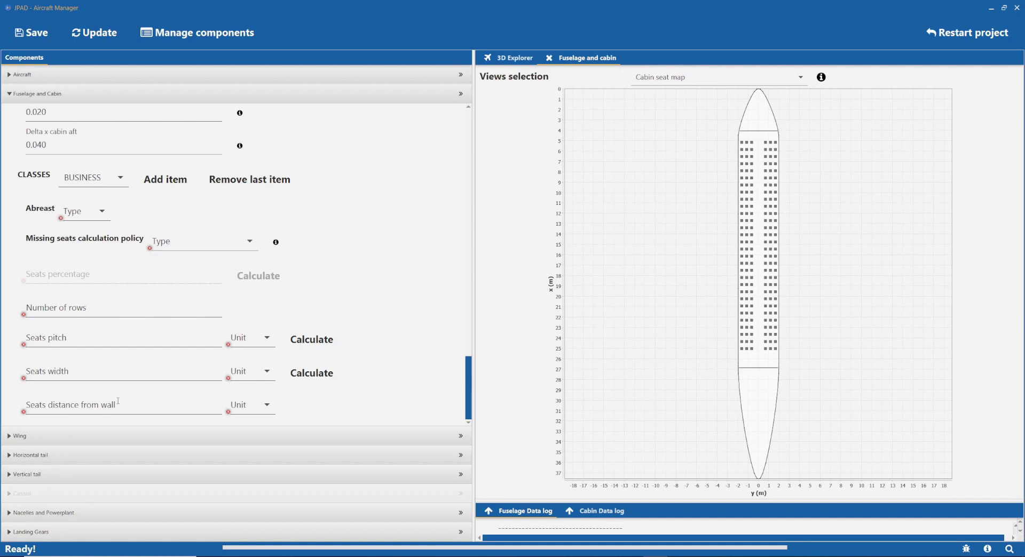
click(100, 213)
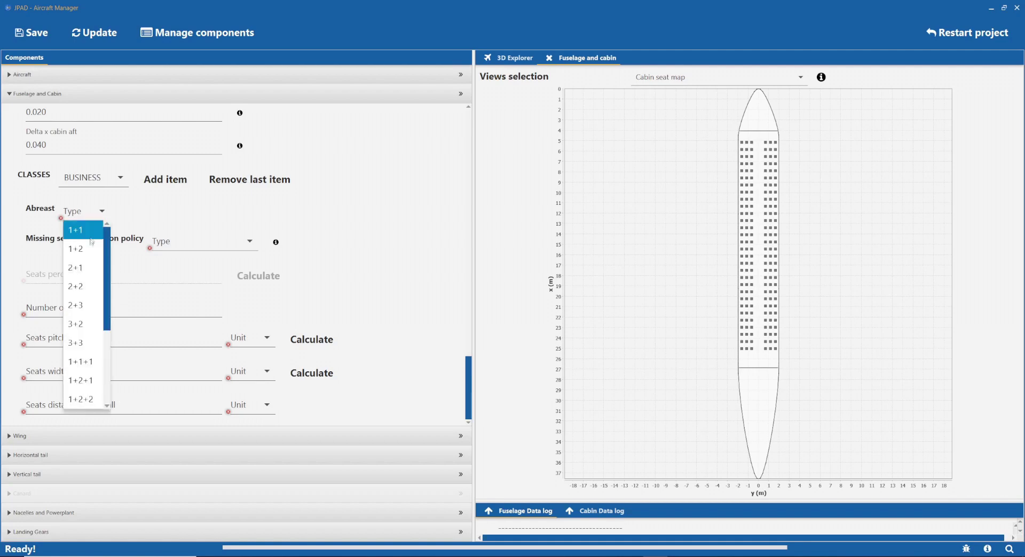
click(77, 286)
Set the business class missing seats policy to REMOVE FROM START and its number of rows to 10.
click(233, 246)
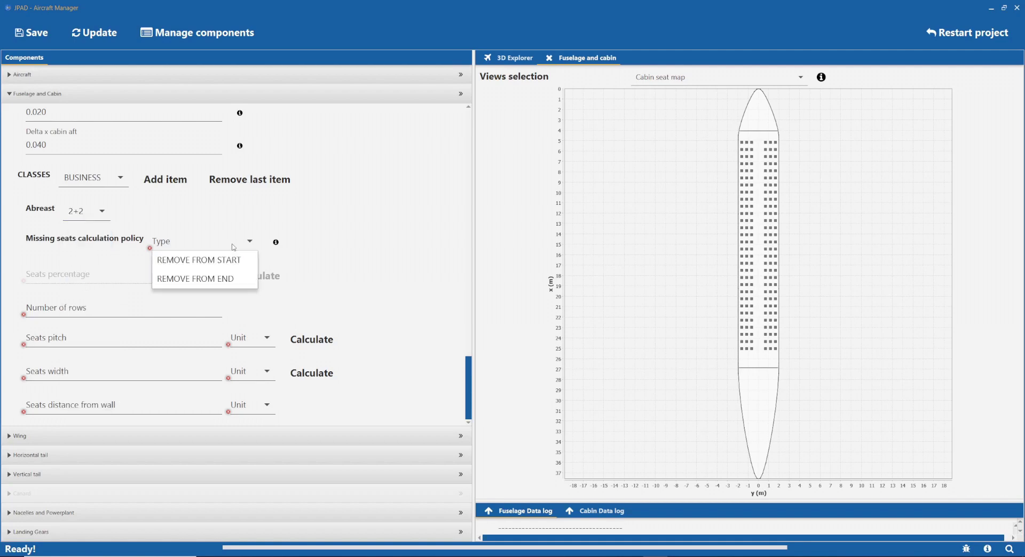
click(218, 259)
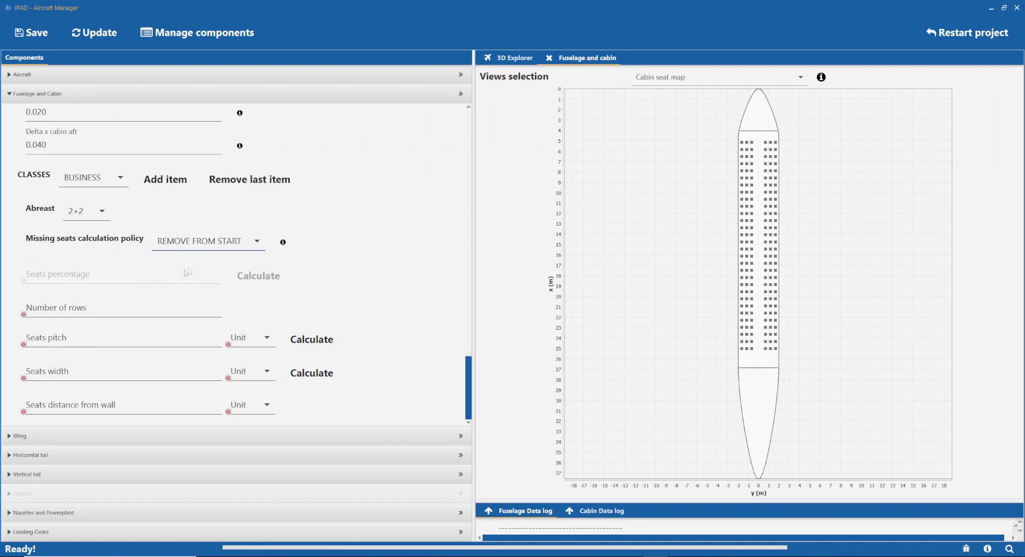
click(91, 308)
text(10)
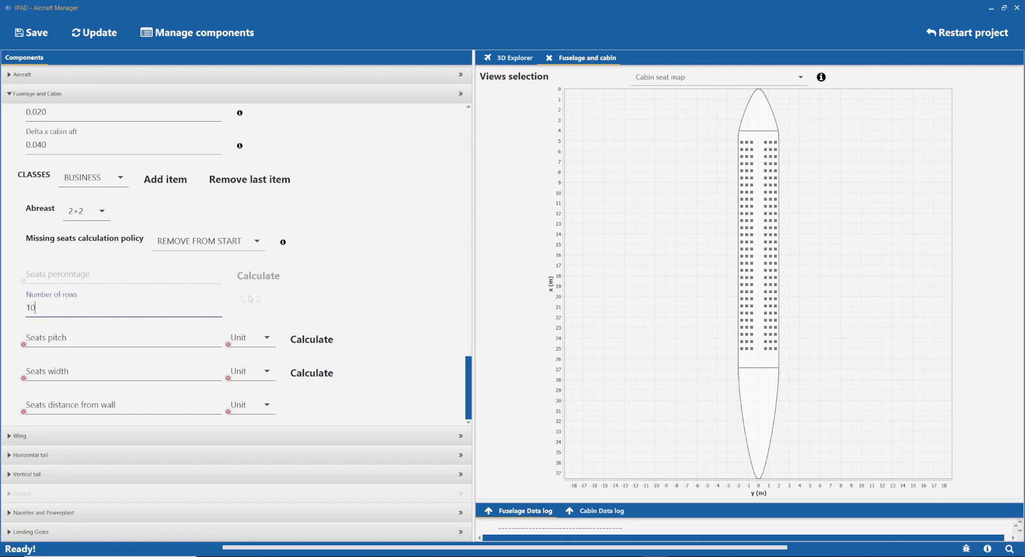
click(373, 304)
drag(469, 382, 469, 311)
click(226, 304)
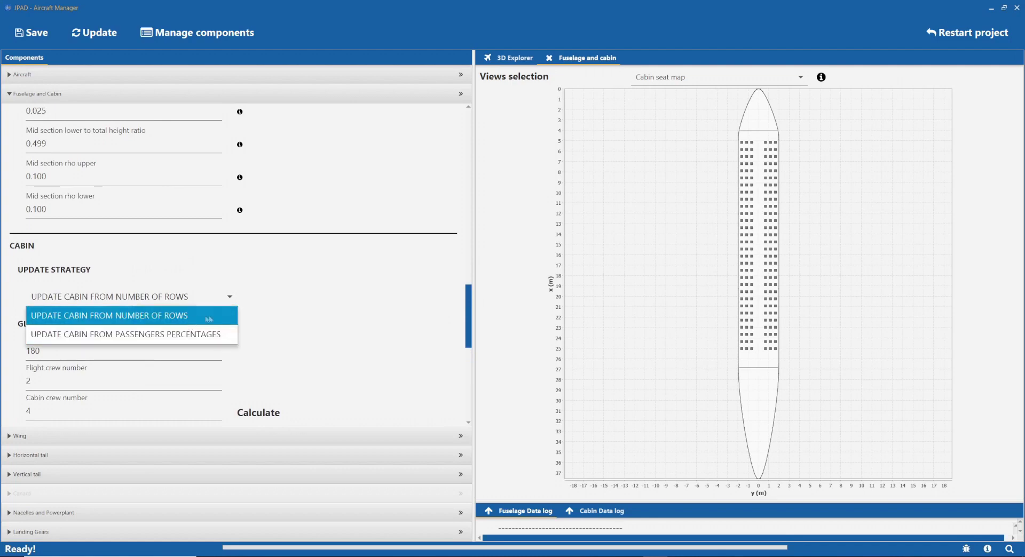
click(282, 309)
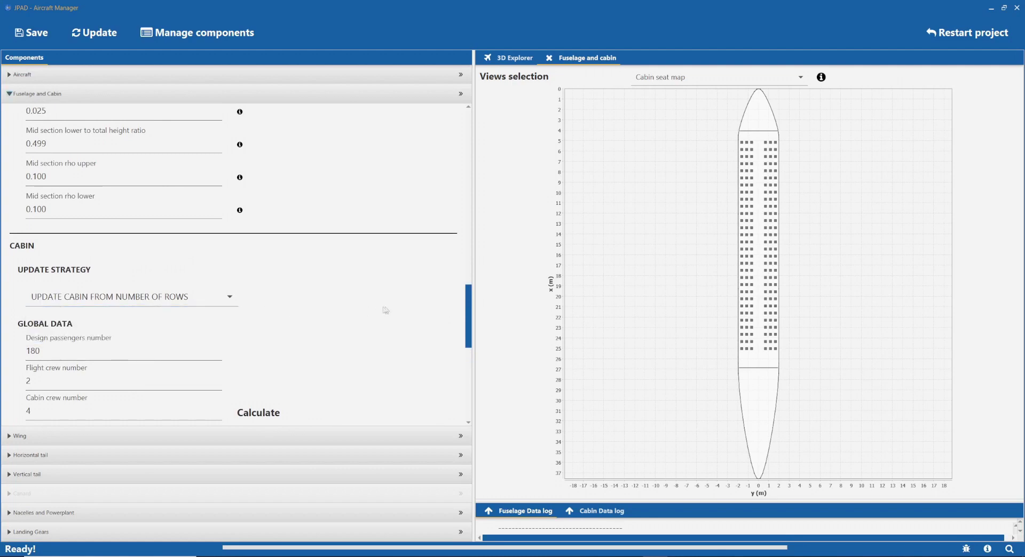
drag(467, 306, 460, 344)
scroll(460, 344, down, 5)
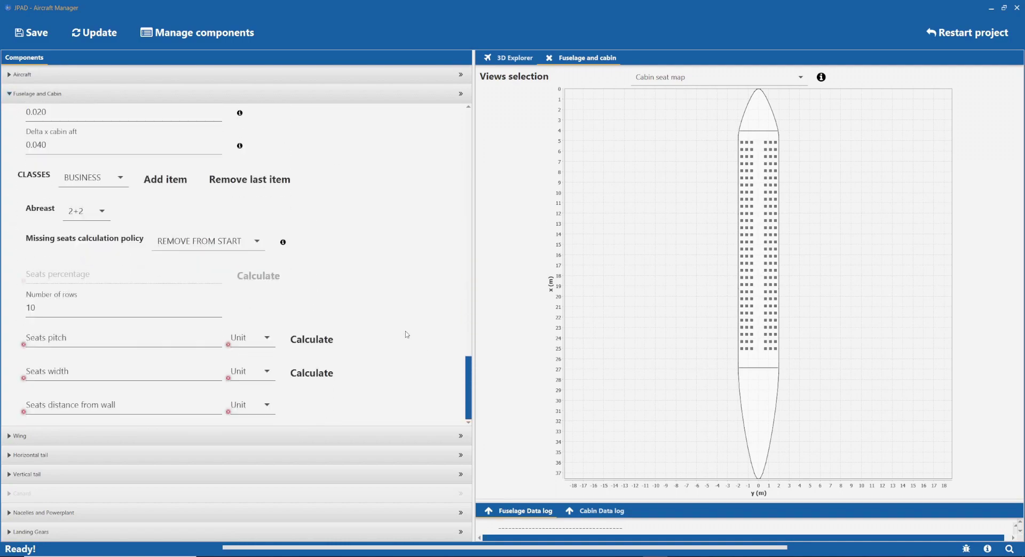
Calculate the business class seats pitch and width, and set the seats distance from wall to 0.15 m.
click(328, 344)
click(328, 375)
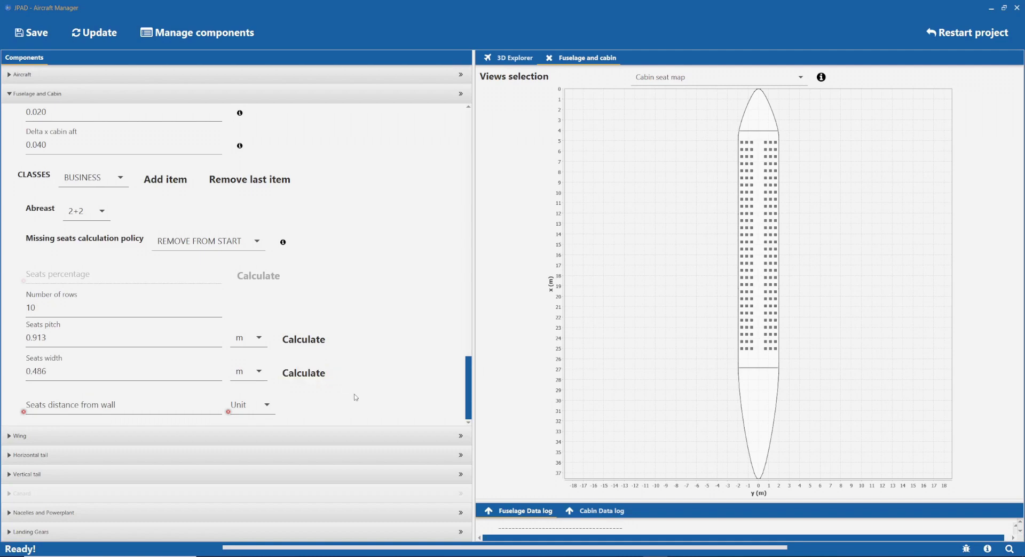
click(150, 407)
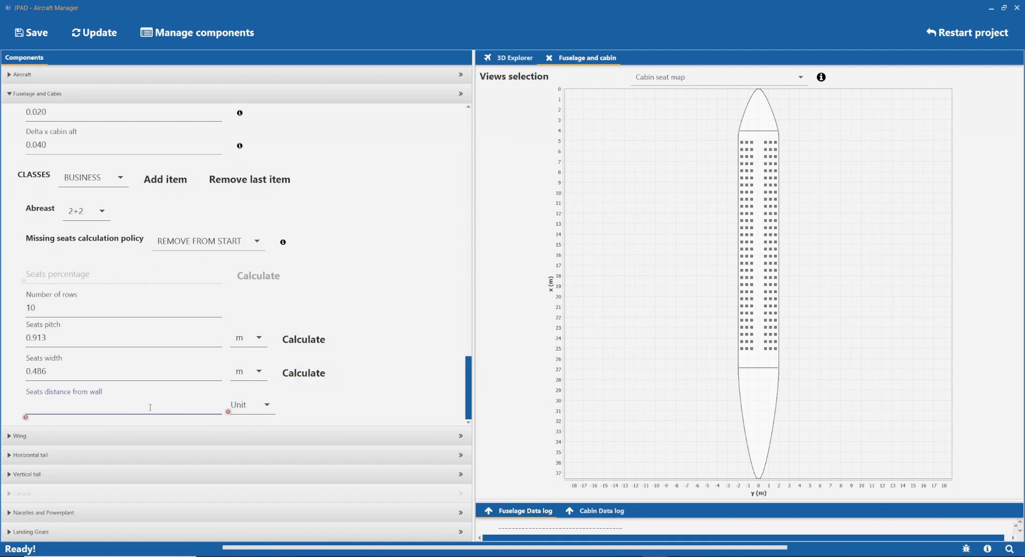
text(0.15)
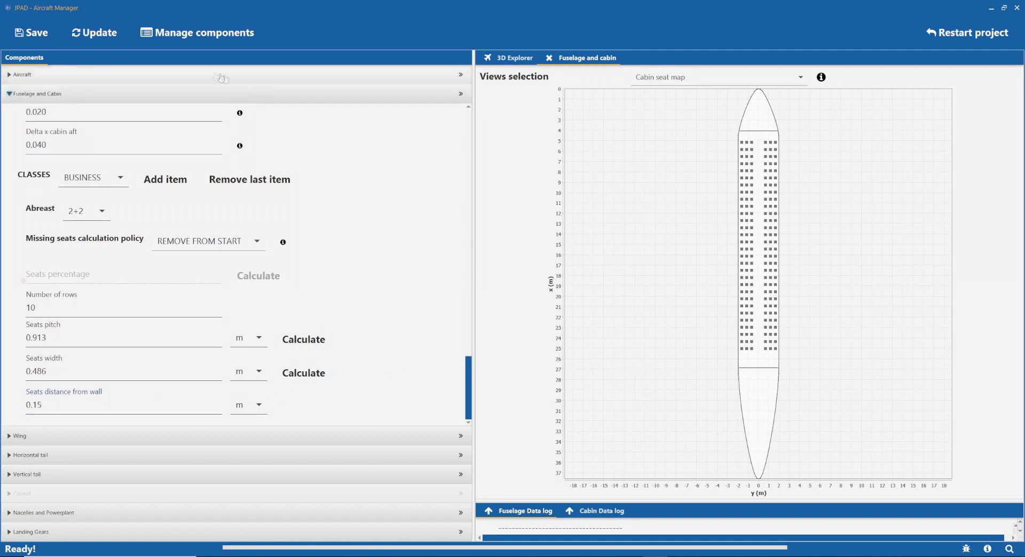
Start an aircraft update using the From data method.
click(98, 34)
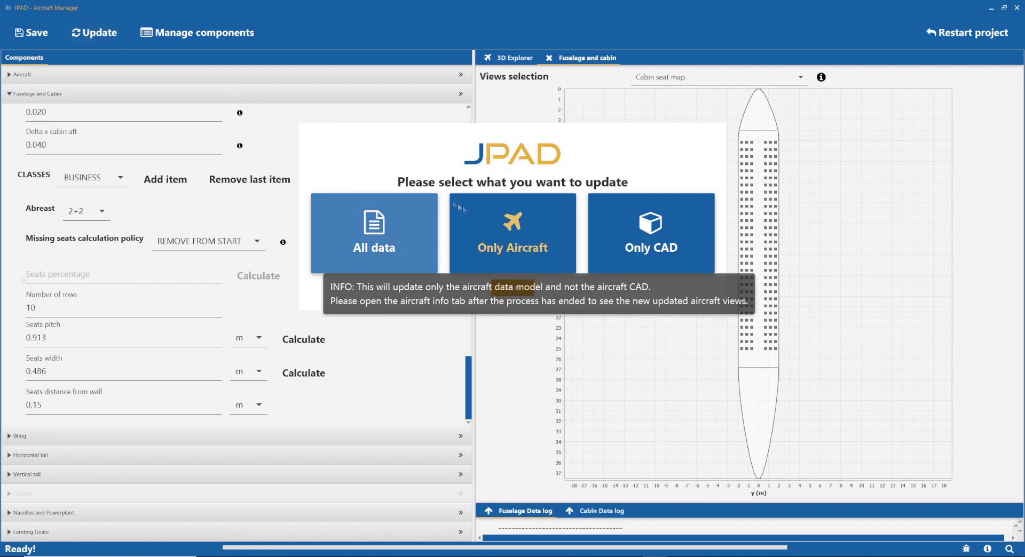
click(503, 230)
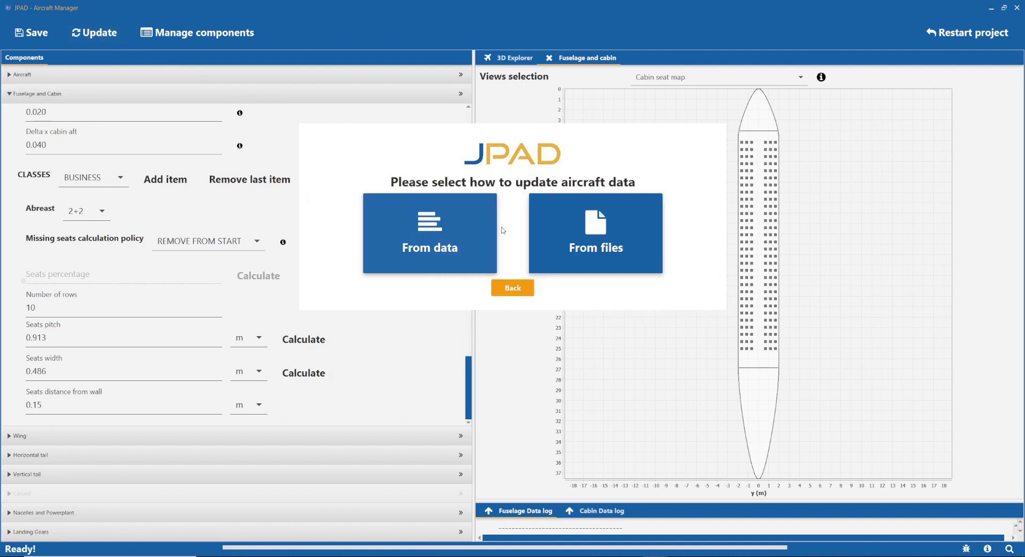
click(456, 229)
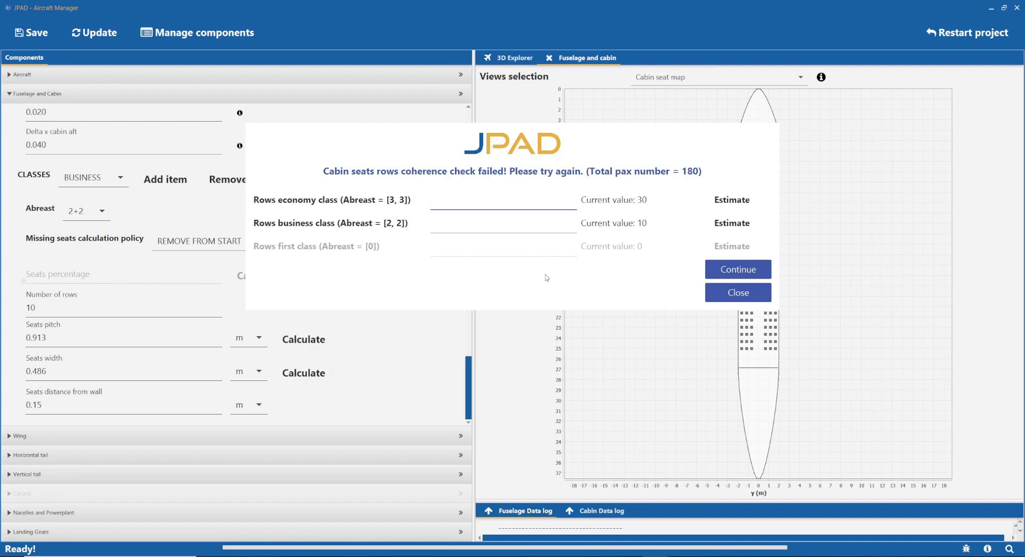
Enter 10 business class rows and 24 economy class rows for the cabin update, and continue.
click(471, 228)
text(10)
click(448, 201)
text(25)
click(721, 270)
key(BackSpace)
text(4)
click(739, 269)
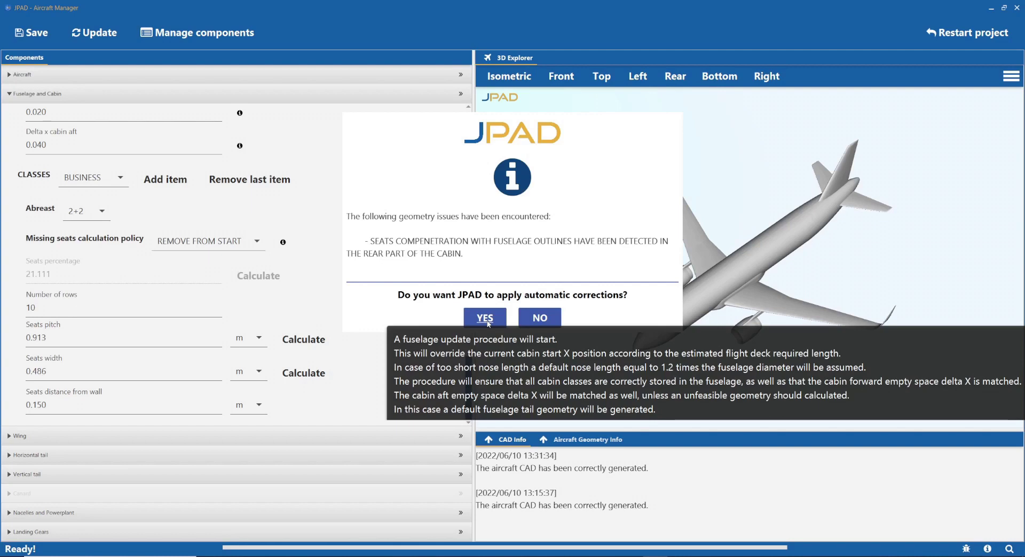
Accept the automatic geometry corrections, dismiss the information message and open the Fuselage and cabin views.
click(485, 318)
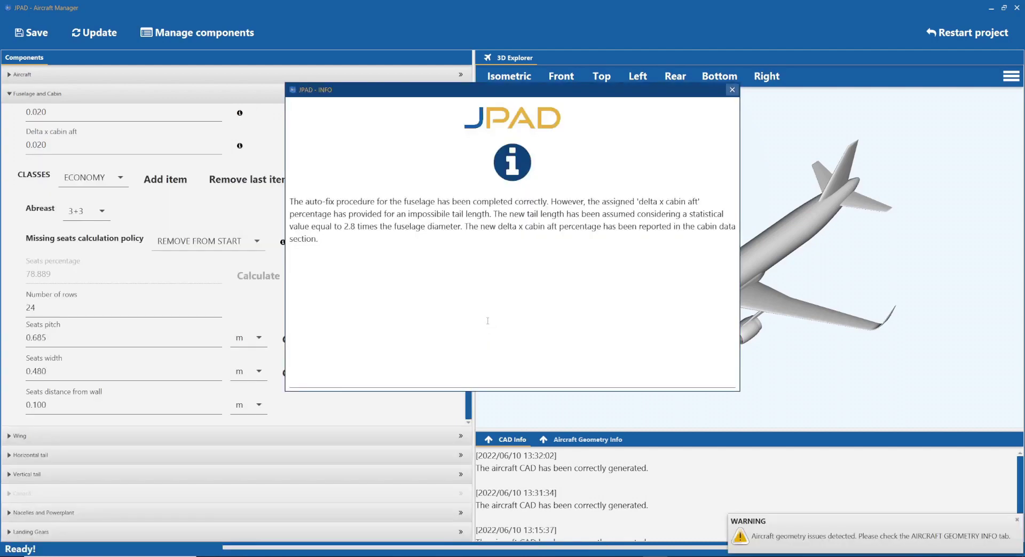
click(731, 89)
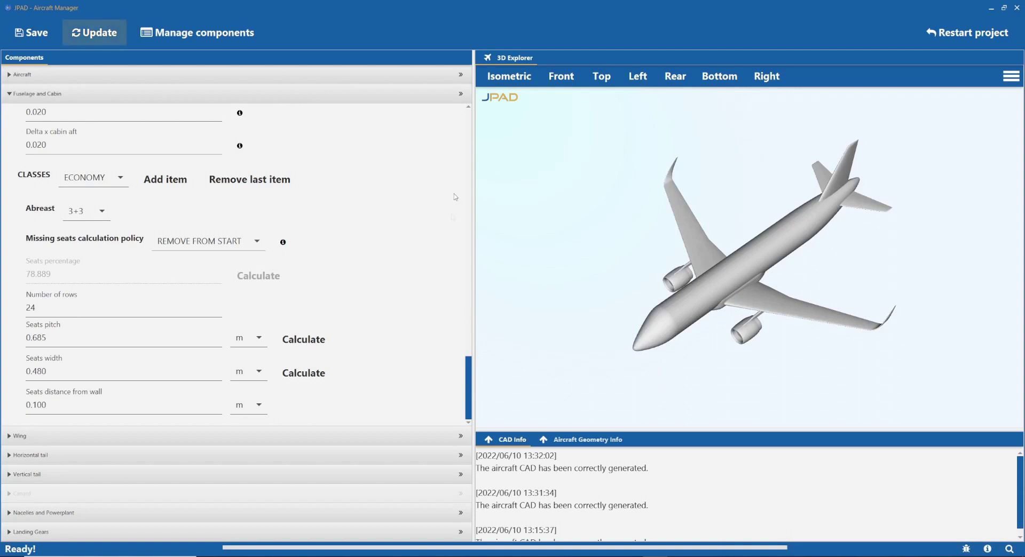
click(460, 95)
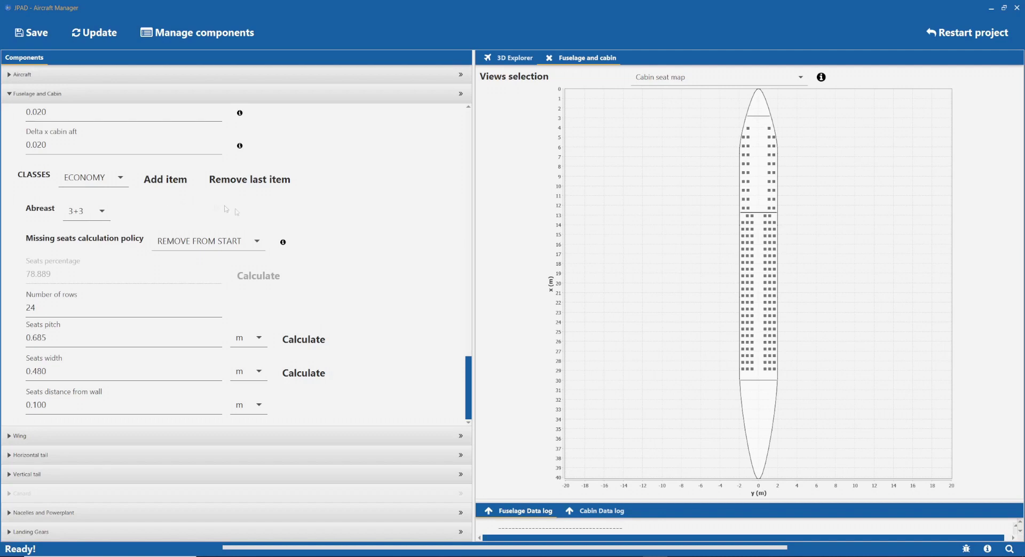
Set the cabin update strategy to UPDATE CABIN FROM PASSENGERS PERCENTAGES.
scroll(458, 318, up, 4)
scroll(450, 272, up, 5)
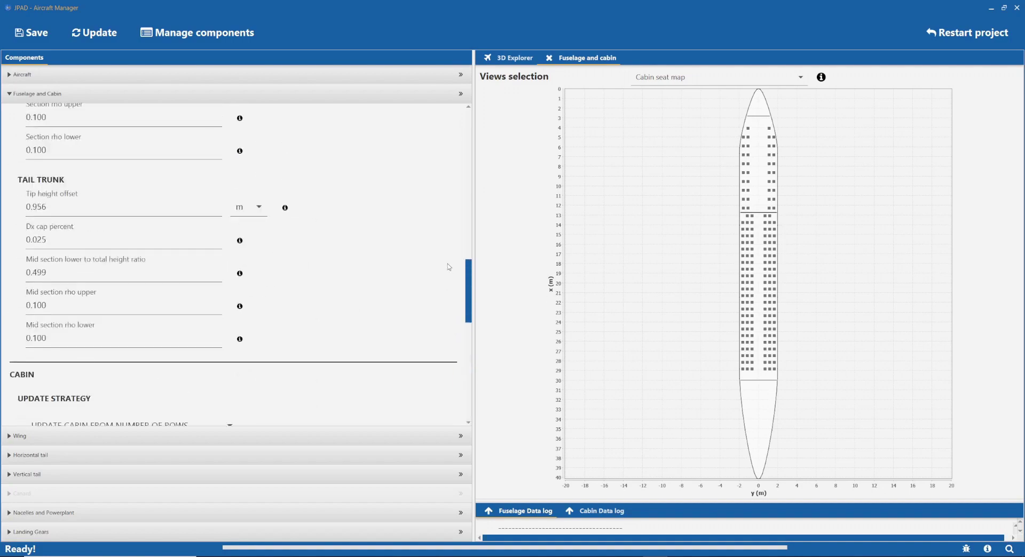
scroll(448, 286, down, 1)
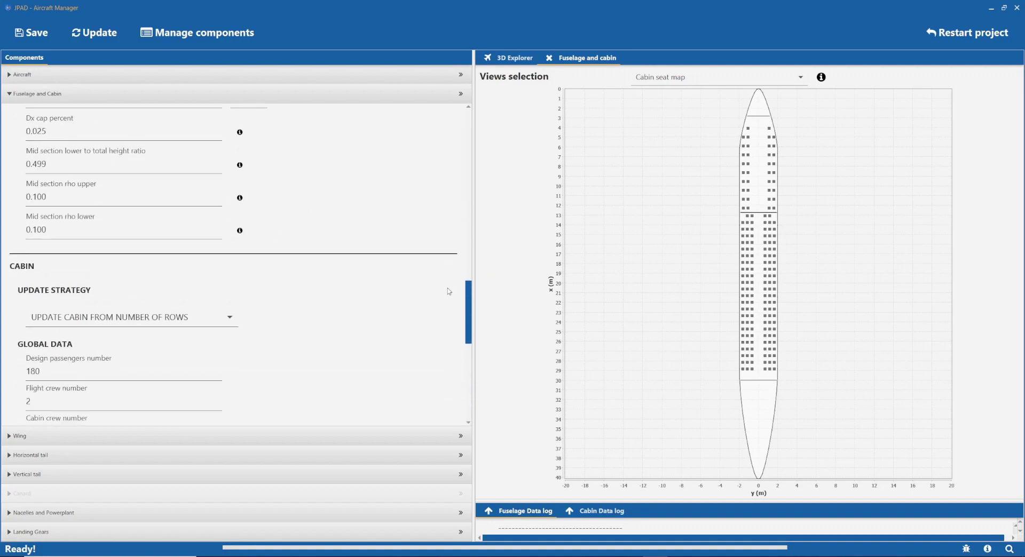
click(225, 318)
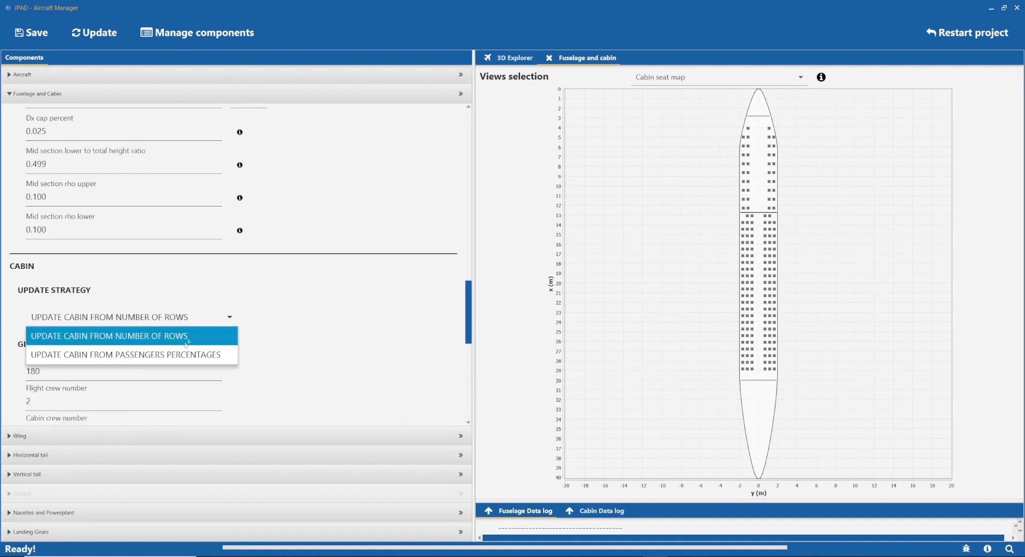
click(160, 354)
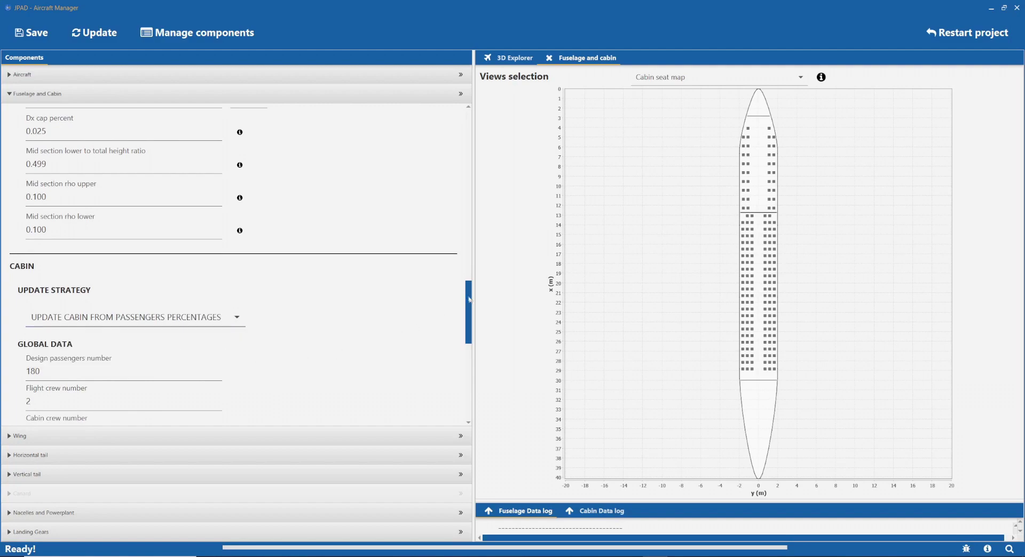
Add a first class with 1+2 abreast, the REMOVE FROM START missing seats policy and a seats percentage of 10.
scroll(458, 315, down, 5)
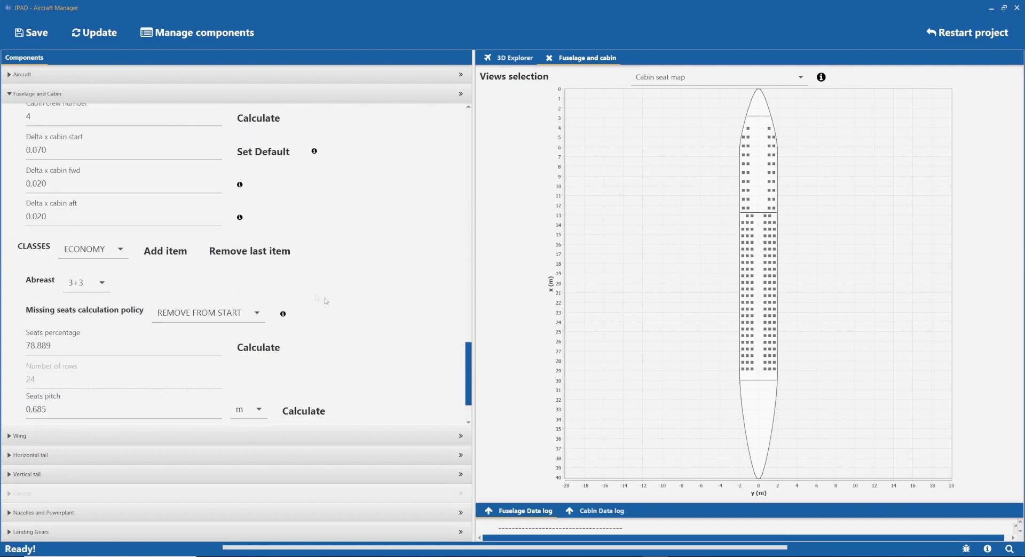
click(175, 258)
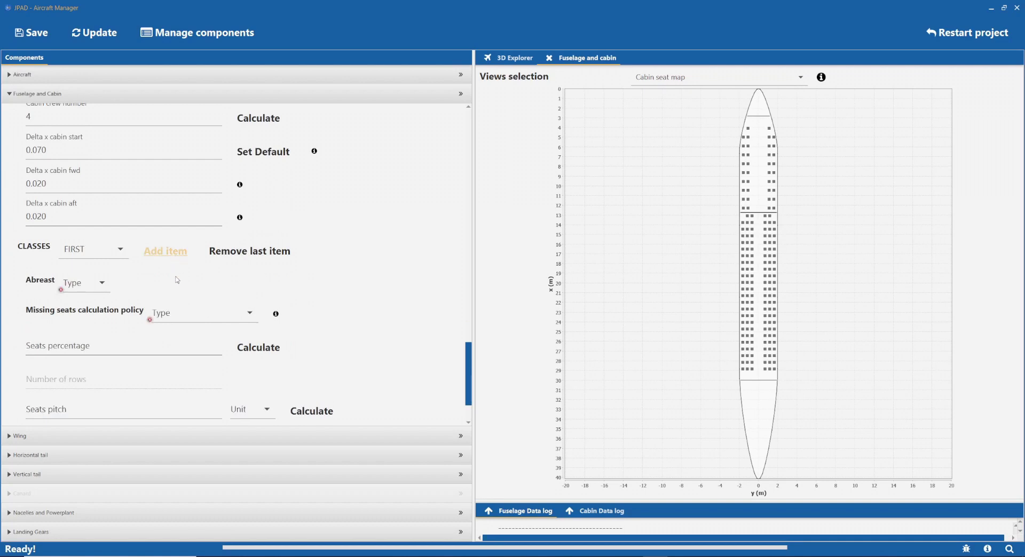
click(109, 283)
click(99, 324)
click(195, 320)
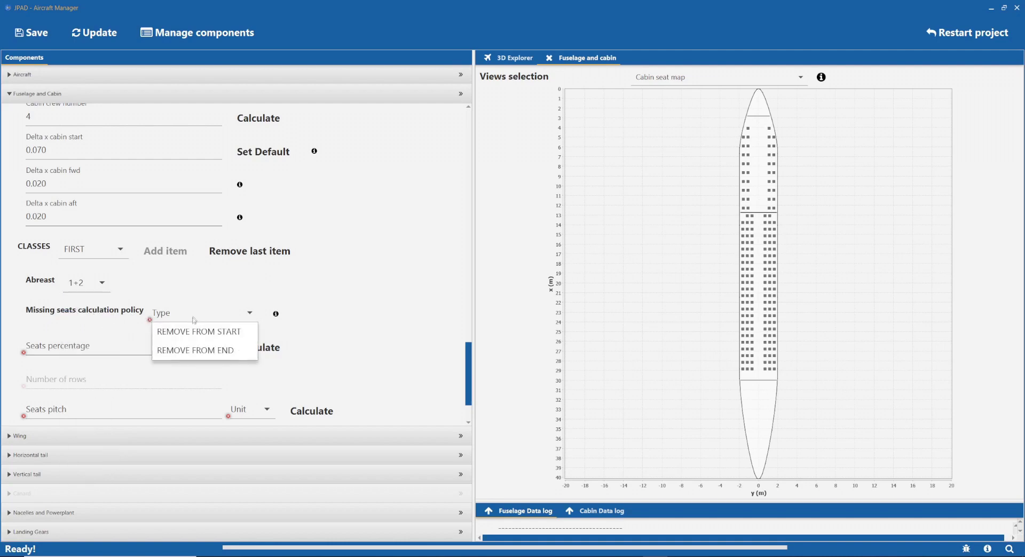
click(193, 331)
click(109, 342)
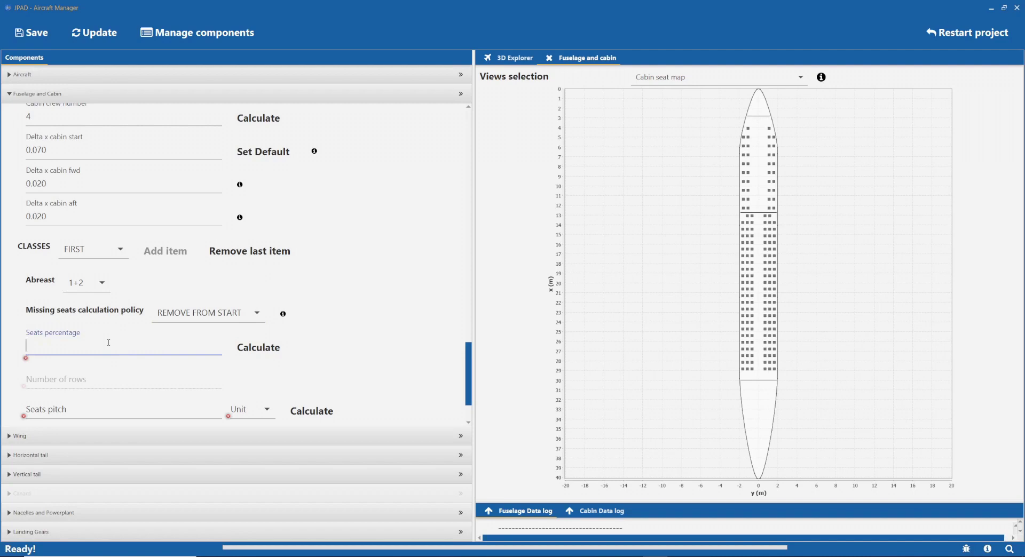
text(10)
Calculate the first class seats pitch and width, and set the seats distance from wall to 0.15 m.
drag(468, 355, 468, 379)
click(314, 340)
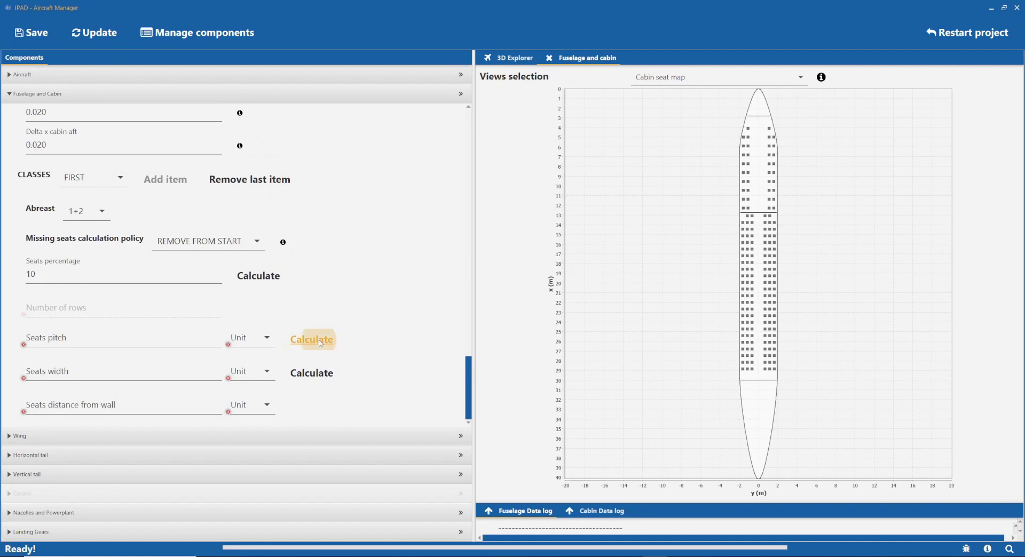
click(314, 373)
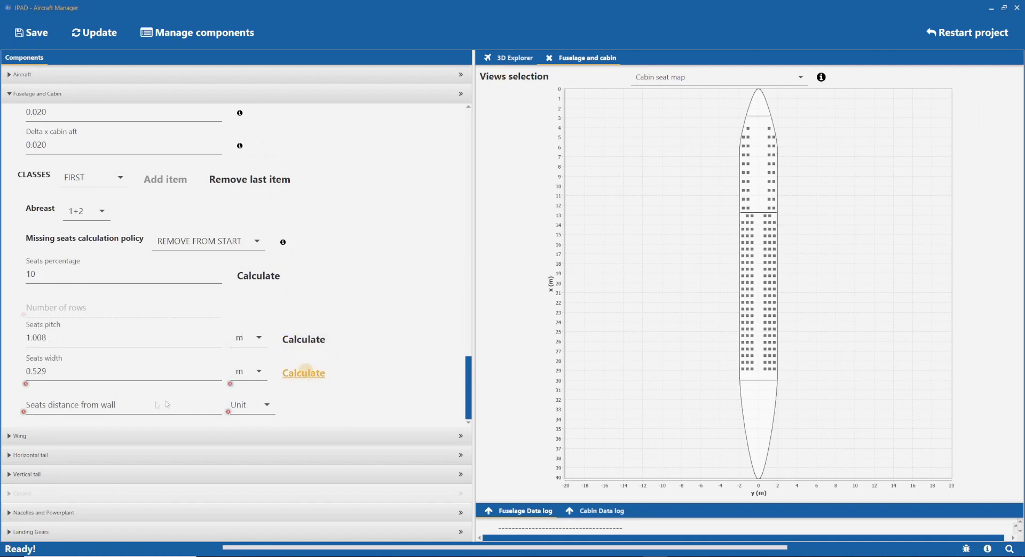
click(88, 408)
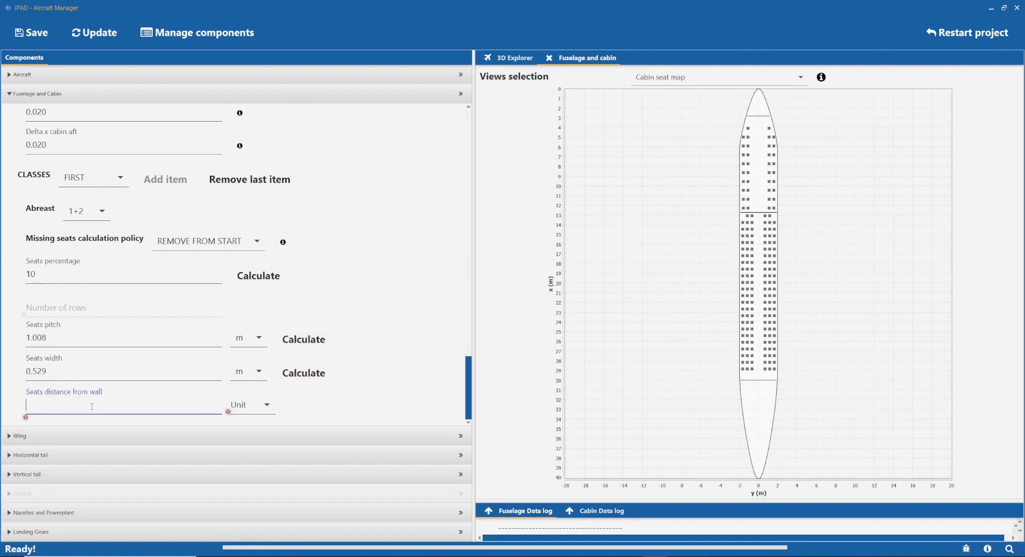
text(0.15)
click(366, 383)
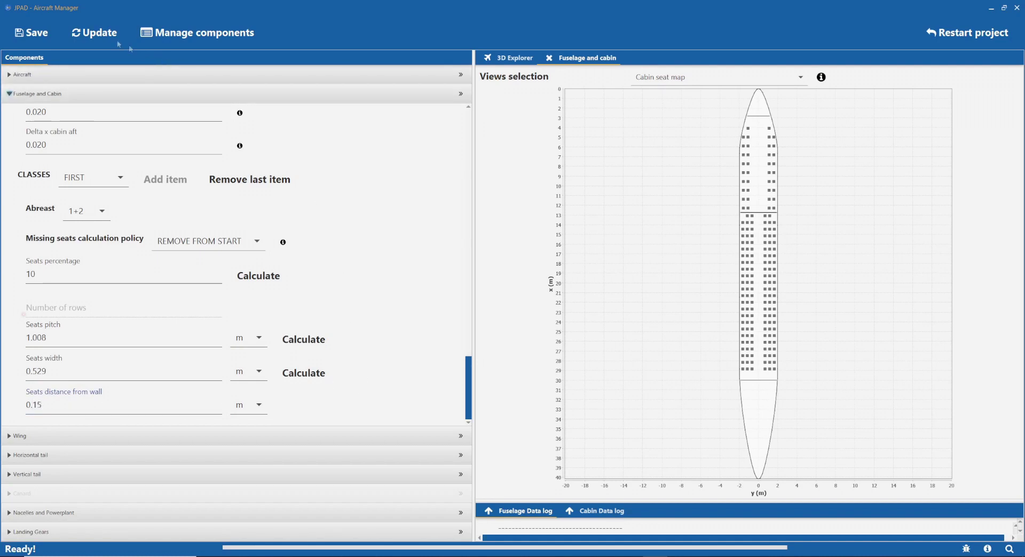
Start an update of all aircraft data using the From data method.
click(101, 33)
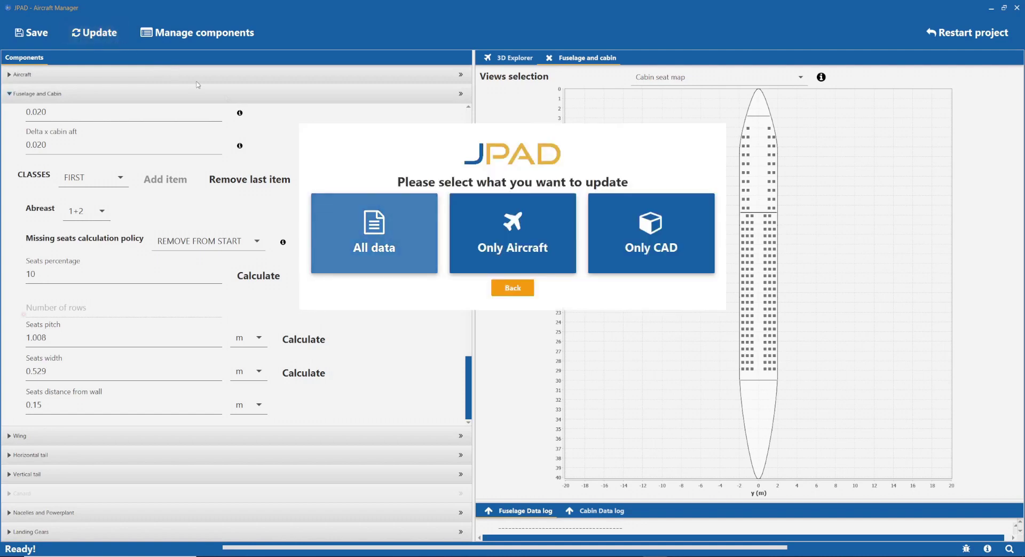
click(366, 217)
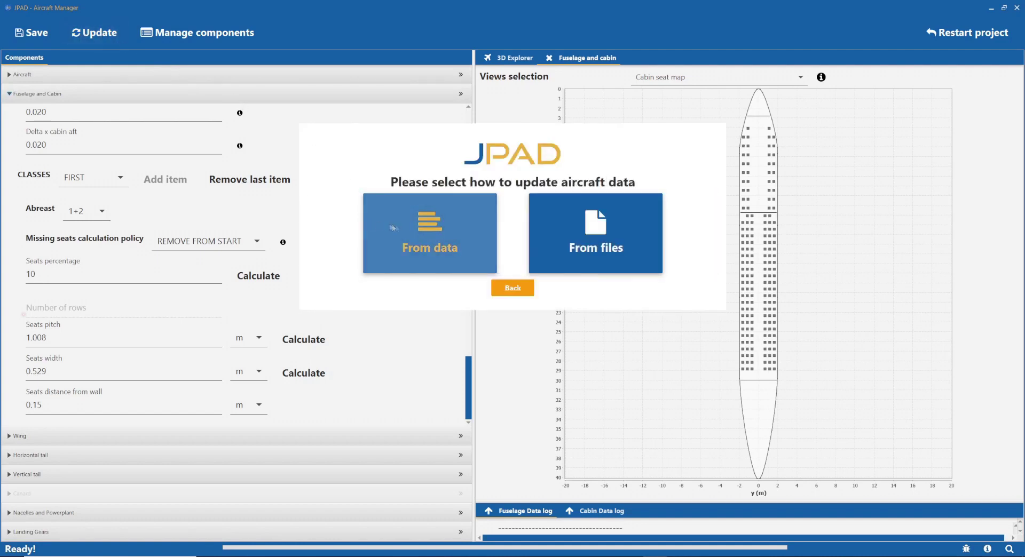
click(410, 228)
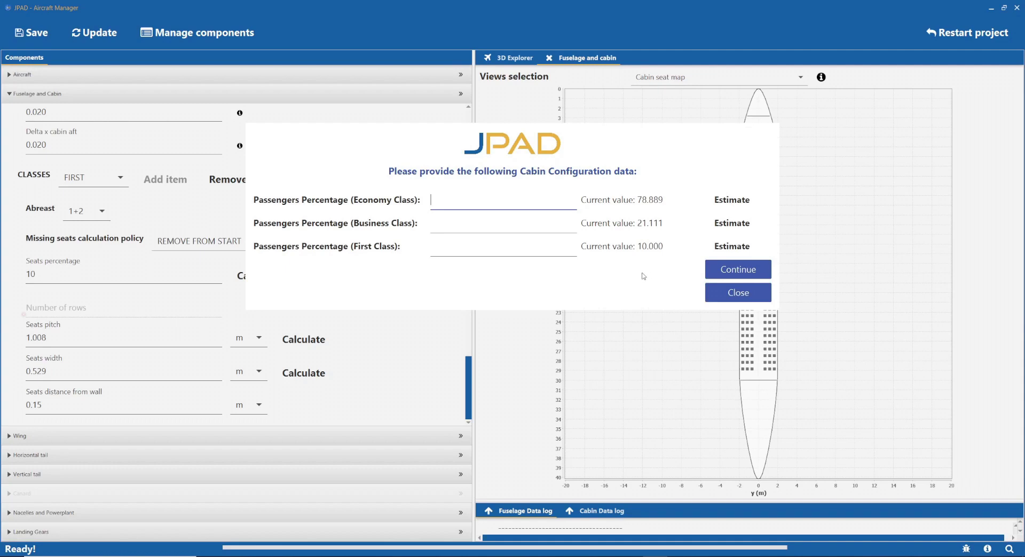
Estimate the passenger percentages for the first, business and economy classes, and continue the update.
click(732, 247)
click(730, 224)
click(726, 206)
click(732, 272)
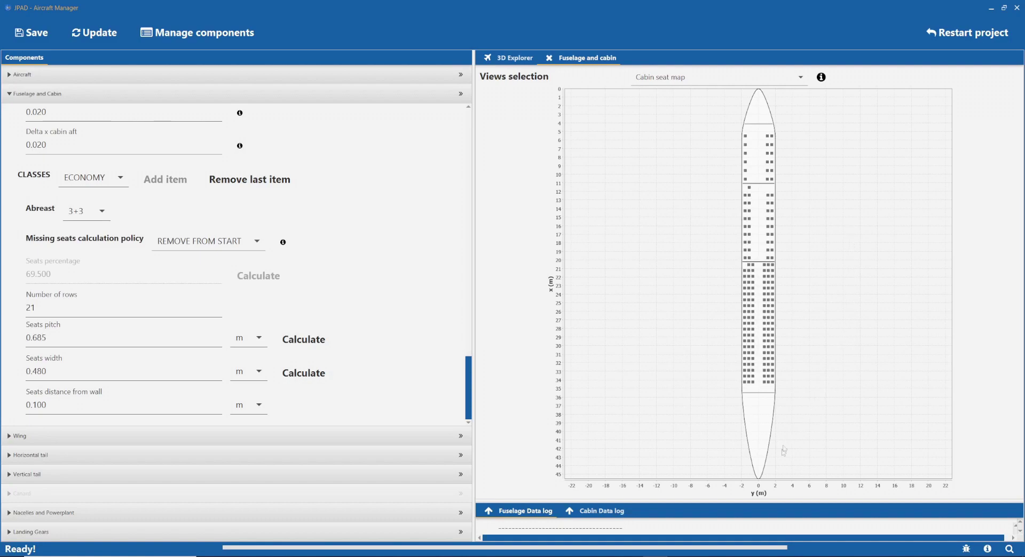
Enlarge the data log area and review the fuselage and cabin data logs through to their ends.
drag(773, 502, 799, 272)
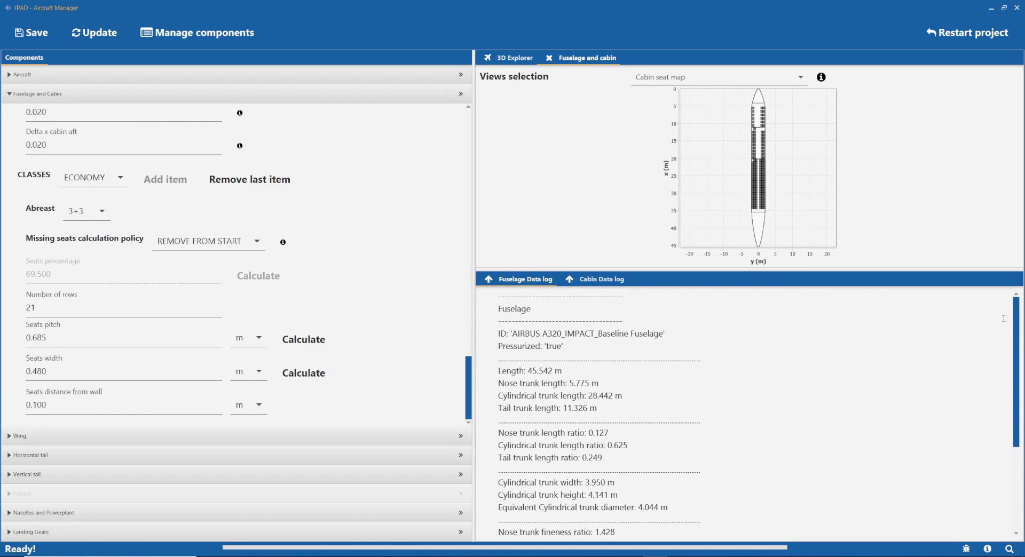
drag(1015, 320, 1010, 409)
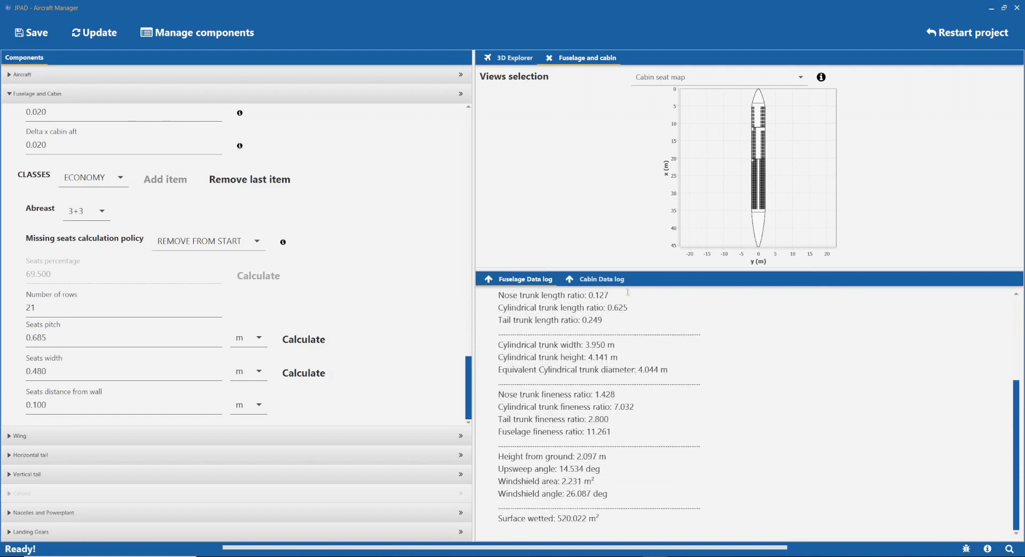
click(602, 279)
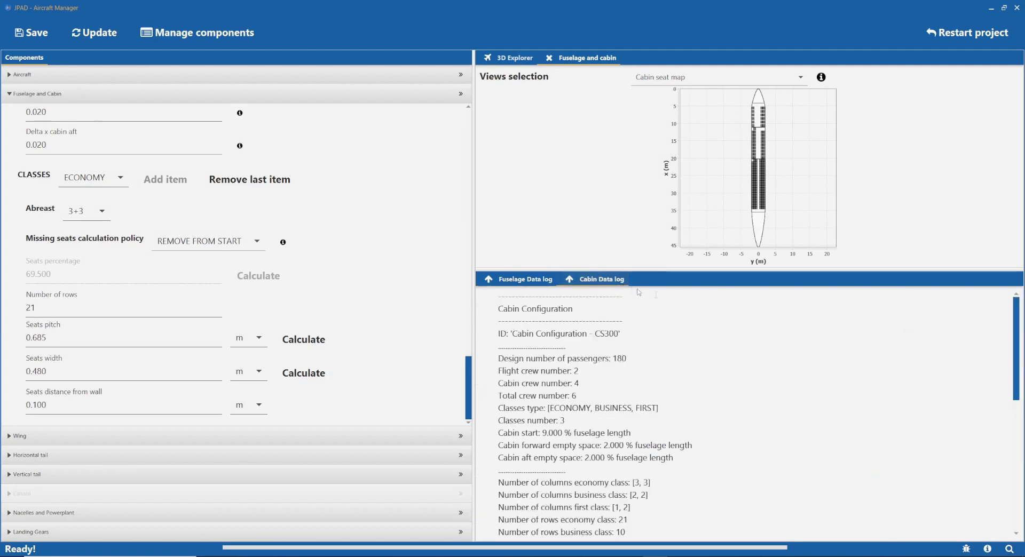
drag(1013, 319, 1014, 465)
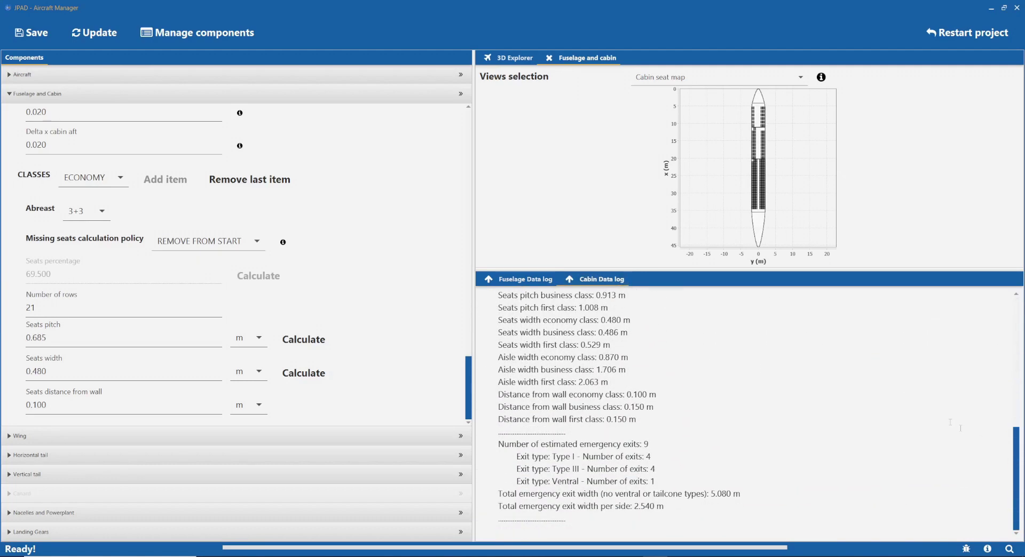